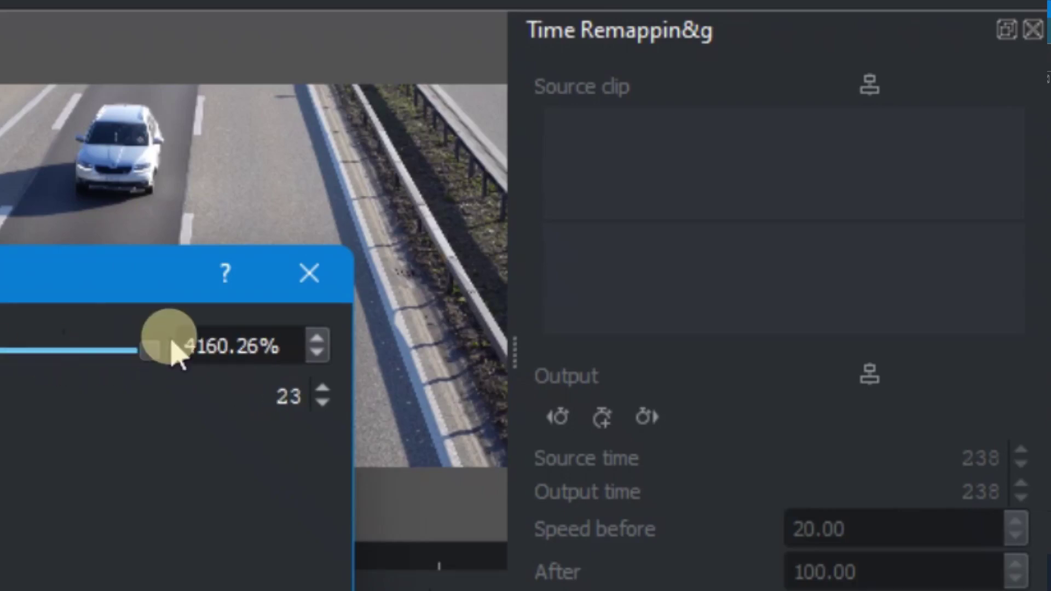
Change the clip speed to about 723%
left_click_drag(173, 345, 2, 345)
key("Return")
left_click(704, 187)
left_click(107, 315)
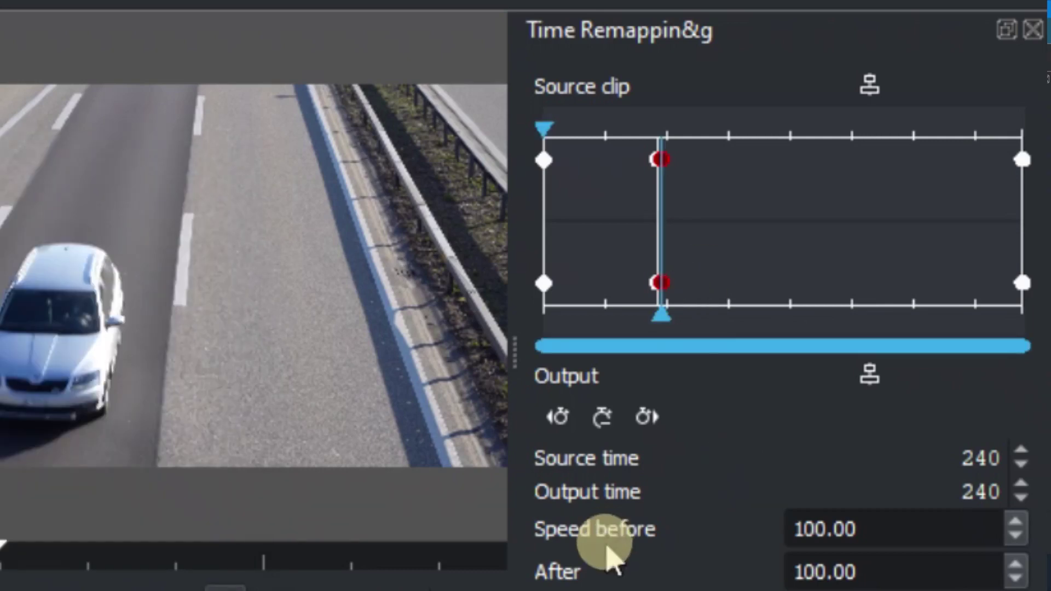
Set Speed before to 20 and move the upper remap keyframe earlier in output time
double_click(810, 520)
type("20")
key("Return")
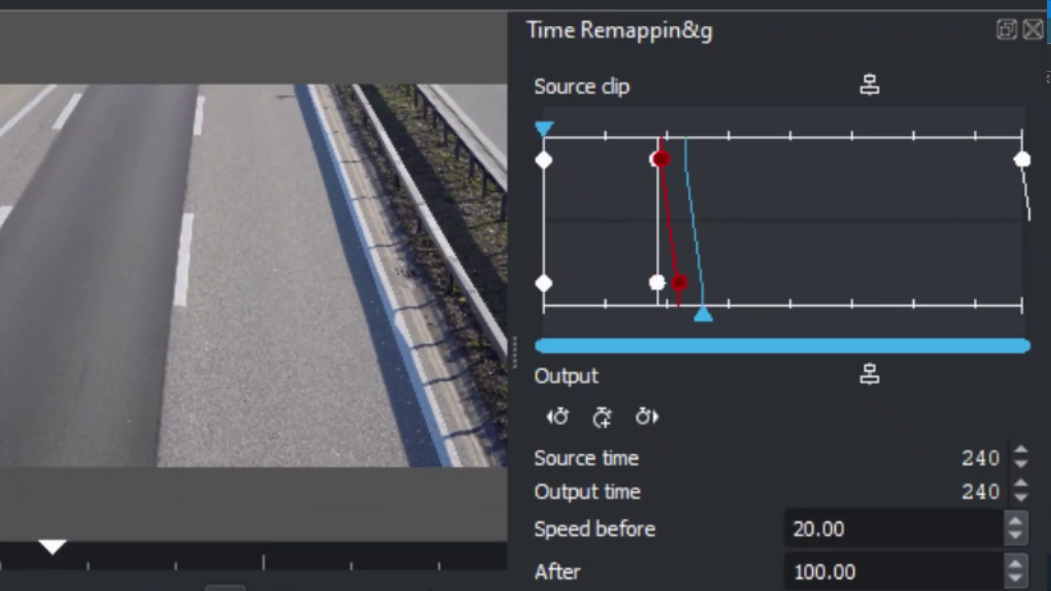
left_click(660, 160)
left_click_drag(678, 283, 602, 284)
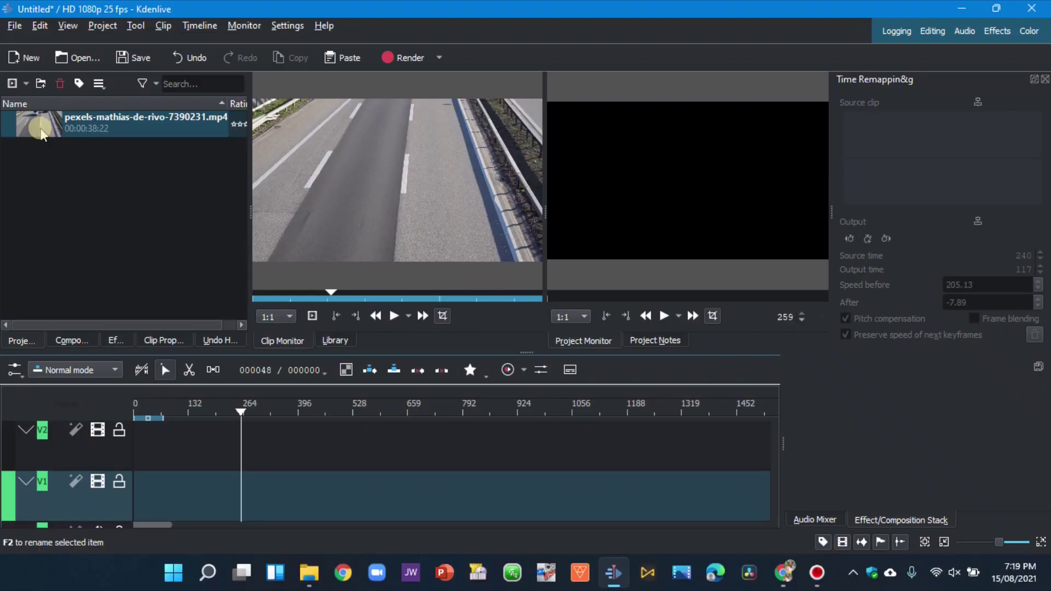
Put pexels-mathias-de-rivo-7390231.mp4 on track V1, scrub back through it, and select it
left_click_drag(41, 131, 139, 488)
left_click_drag(241, 412, 228, 430)
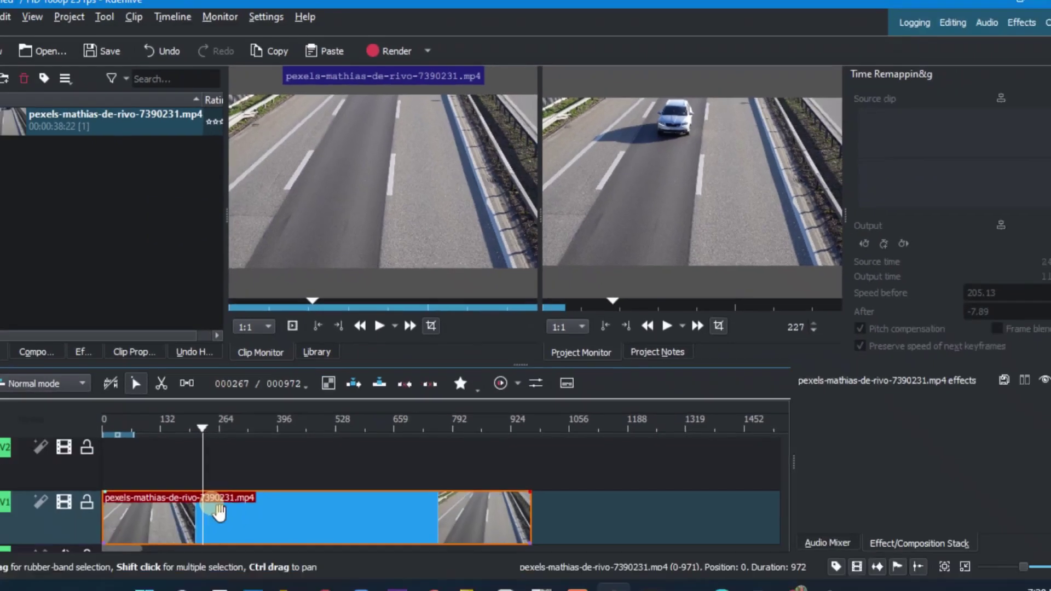
left_click(242, 491)
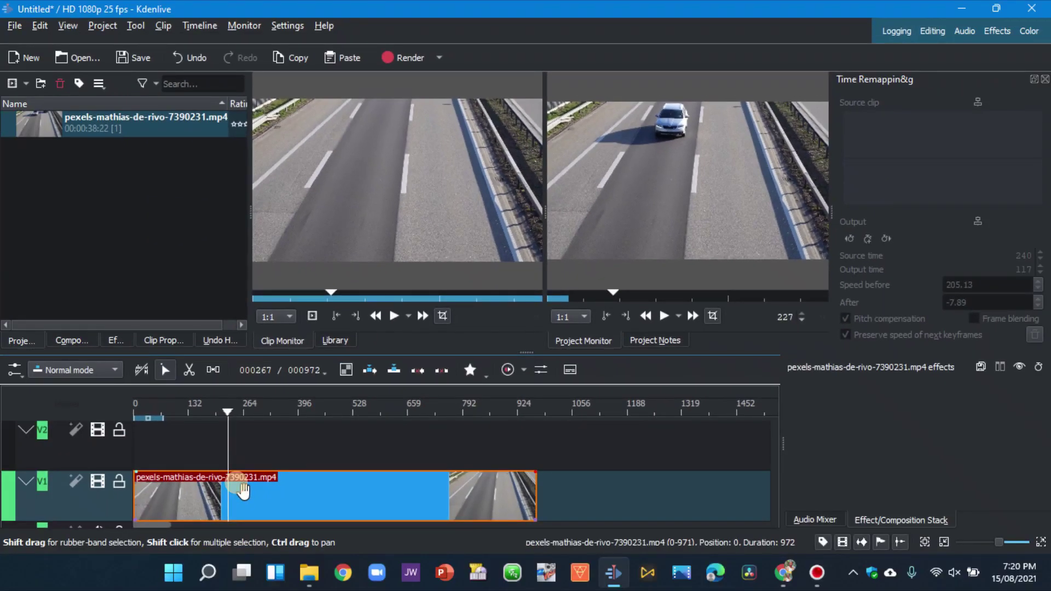
right_click(277, 501)
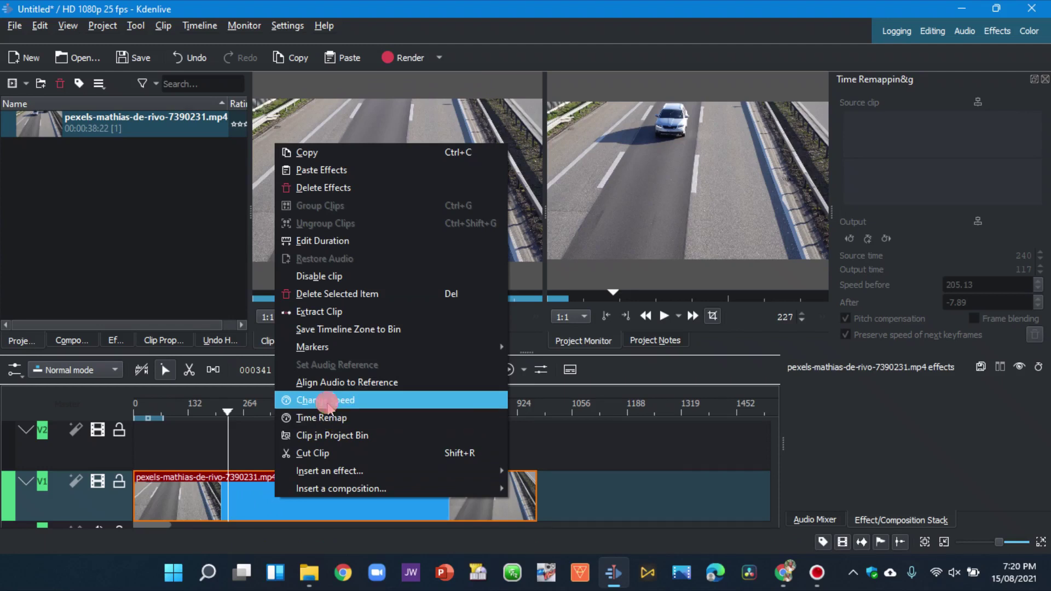
left_click(327, 401)
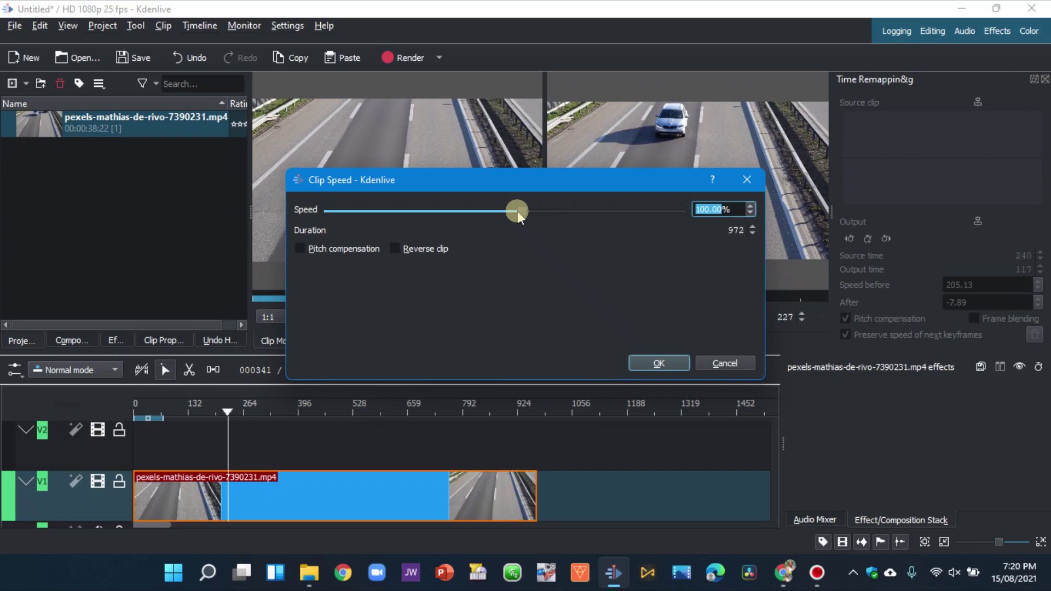
left_click_drag(500, 210, 466, 212)
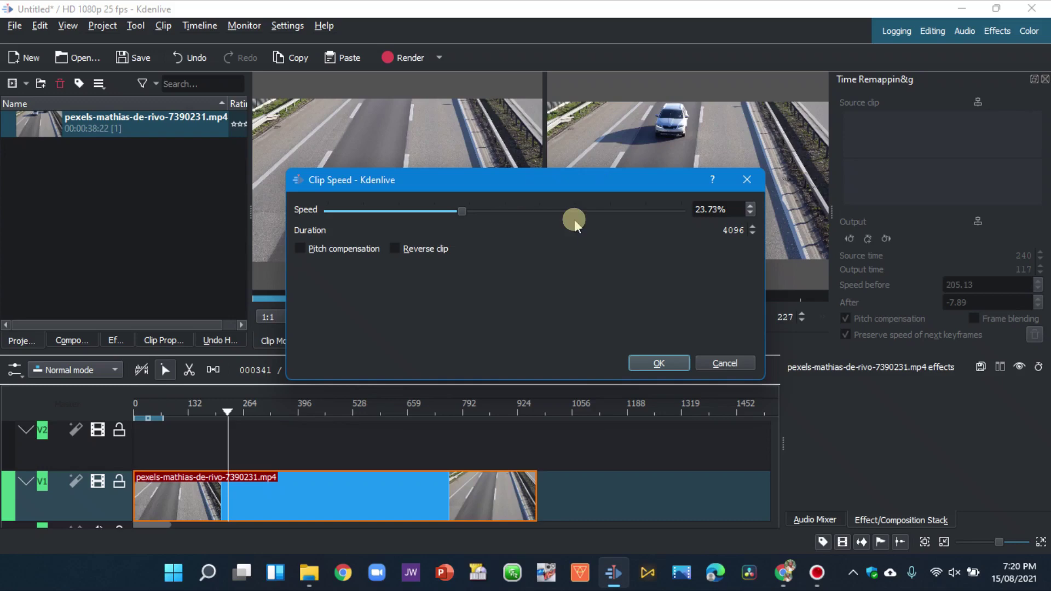
left_click_drag(483, 211, 682, 213)
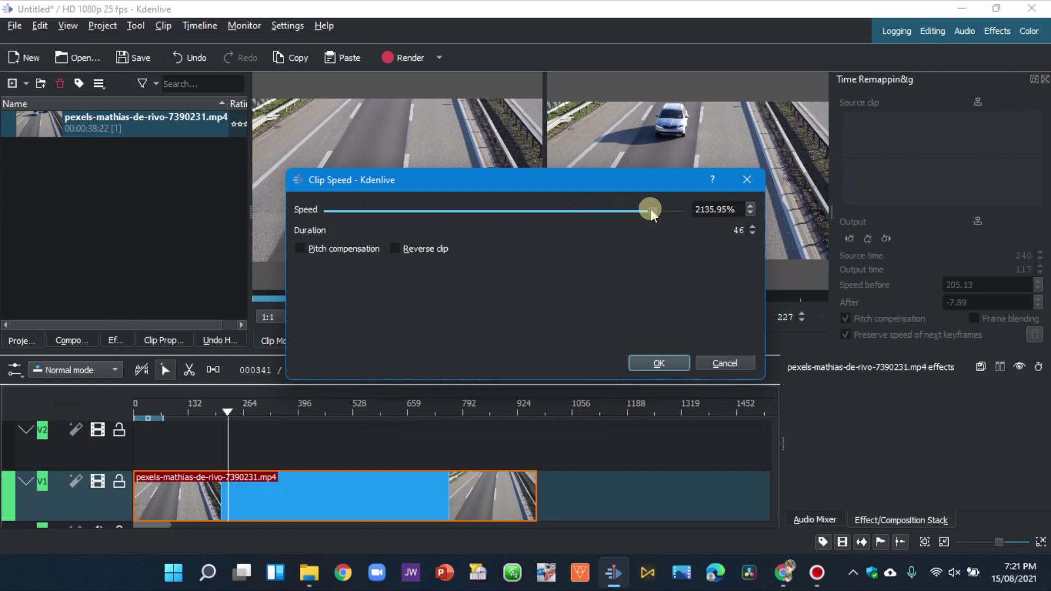
left_click_drag(650, 208, 543, 220)
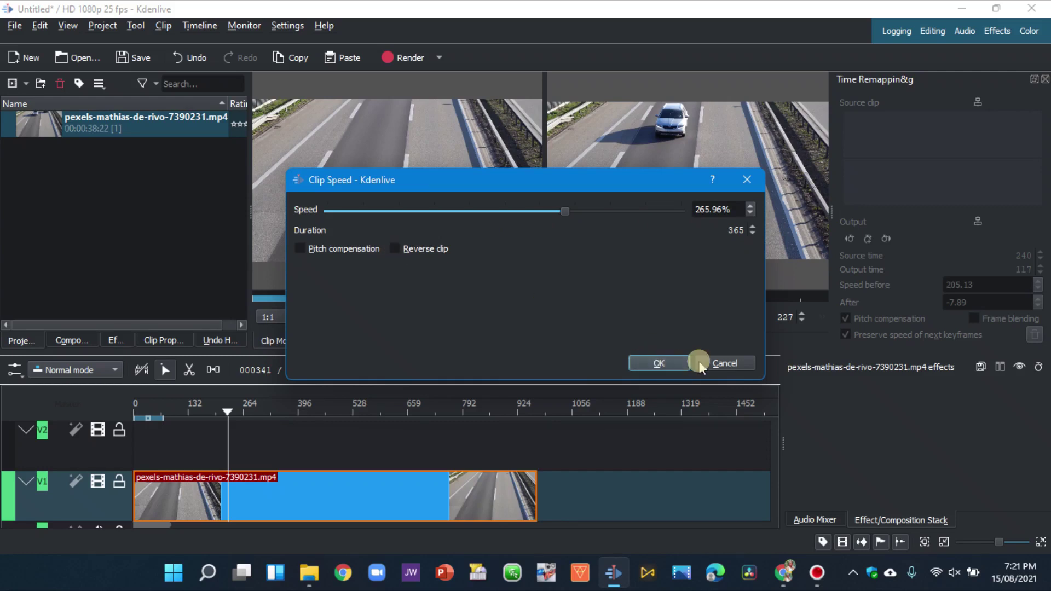
left_click(725, 364)
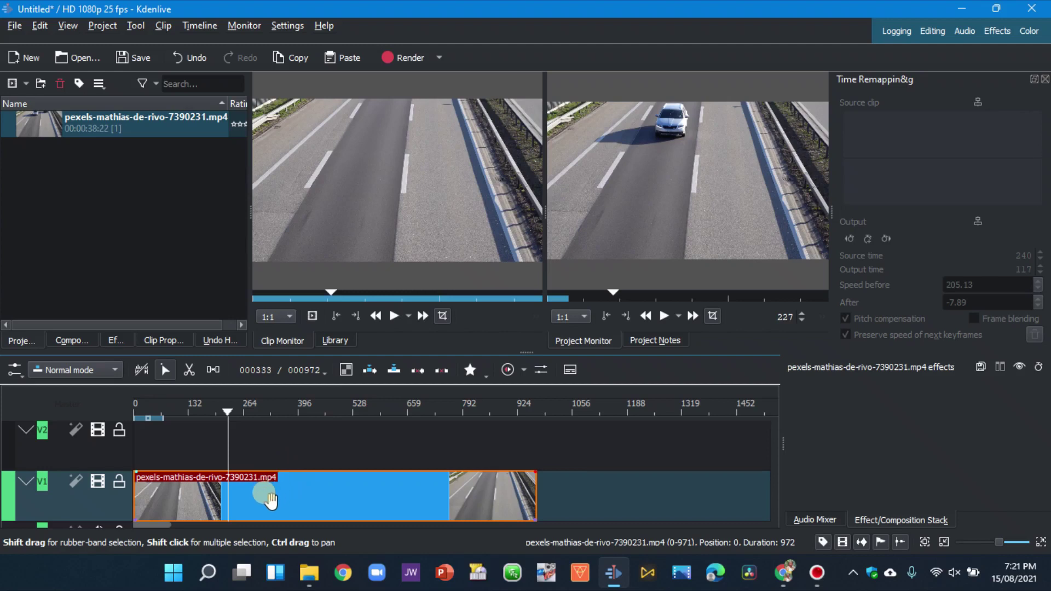
Enable Time Remap on the highway clip and add a remap keyframe at frame 240
right_click(269, 498)
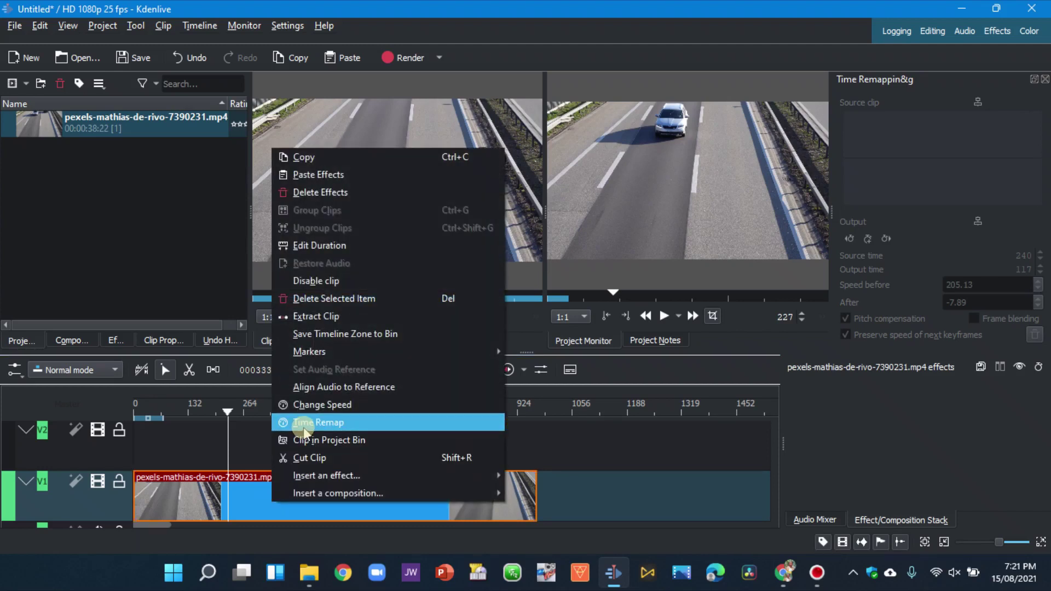
left_click(318, 422)
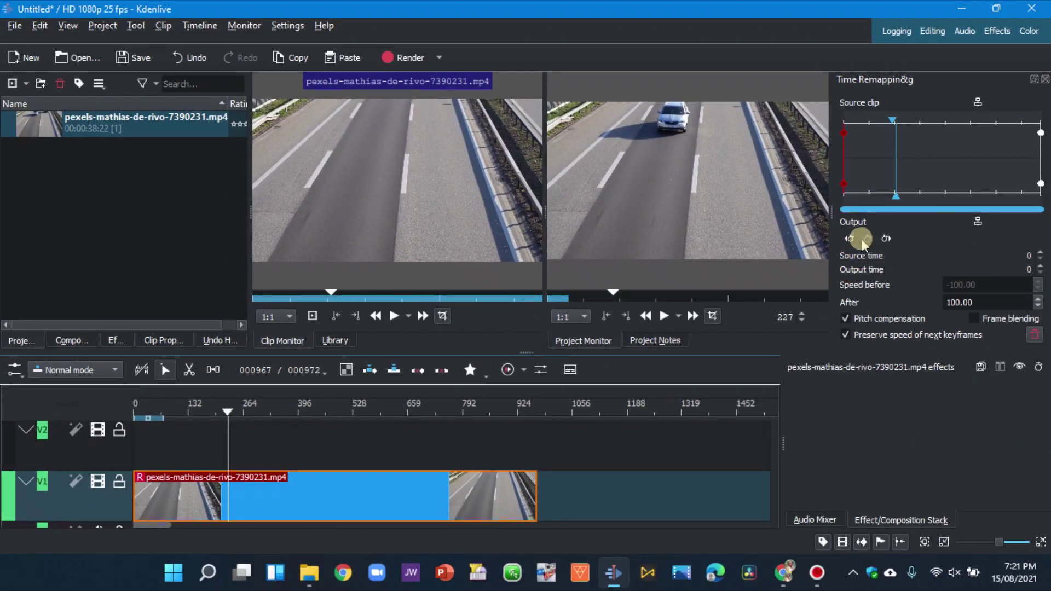
left_click(229, 411)
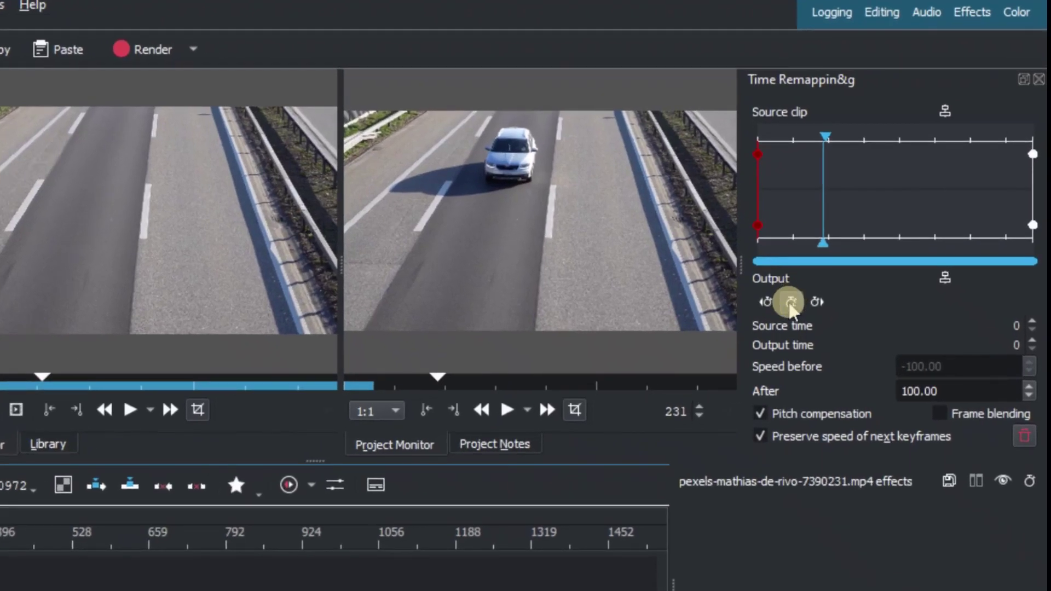
left_click(791, 302)
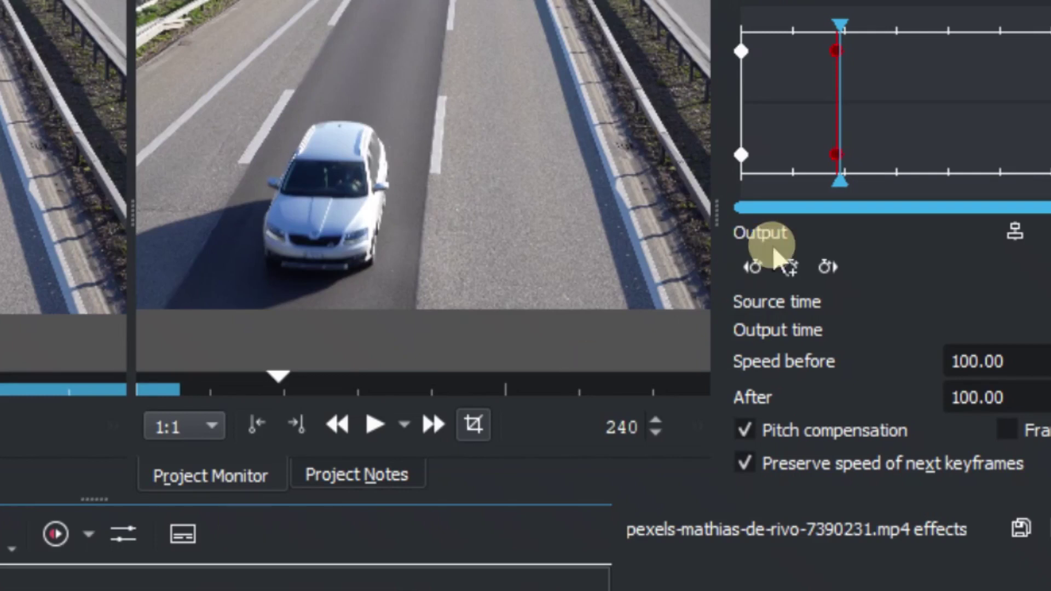
left_click(788, 268)
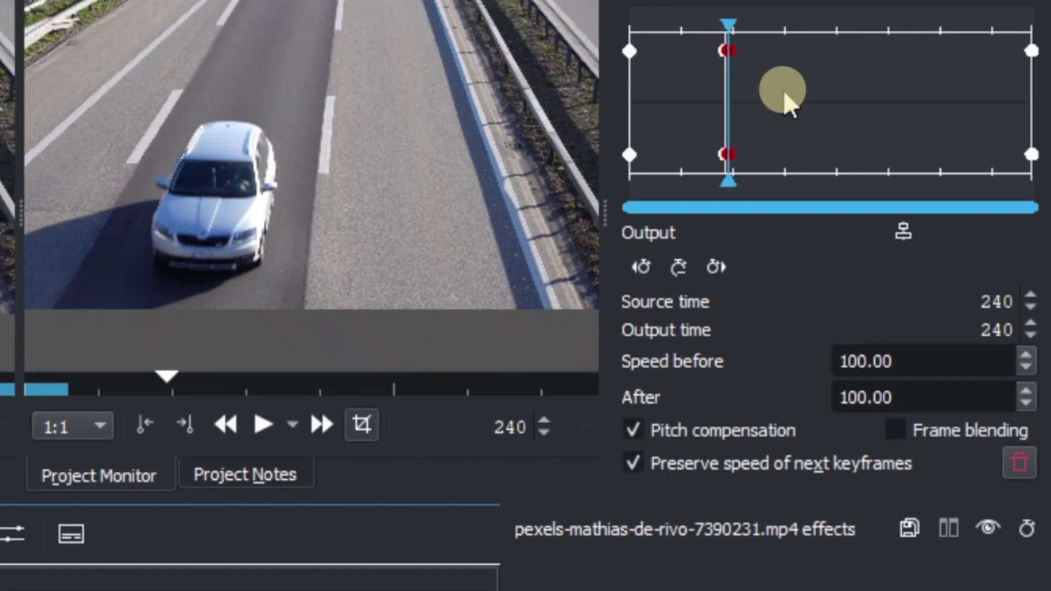
scroll(784, 91, "up", 6)
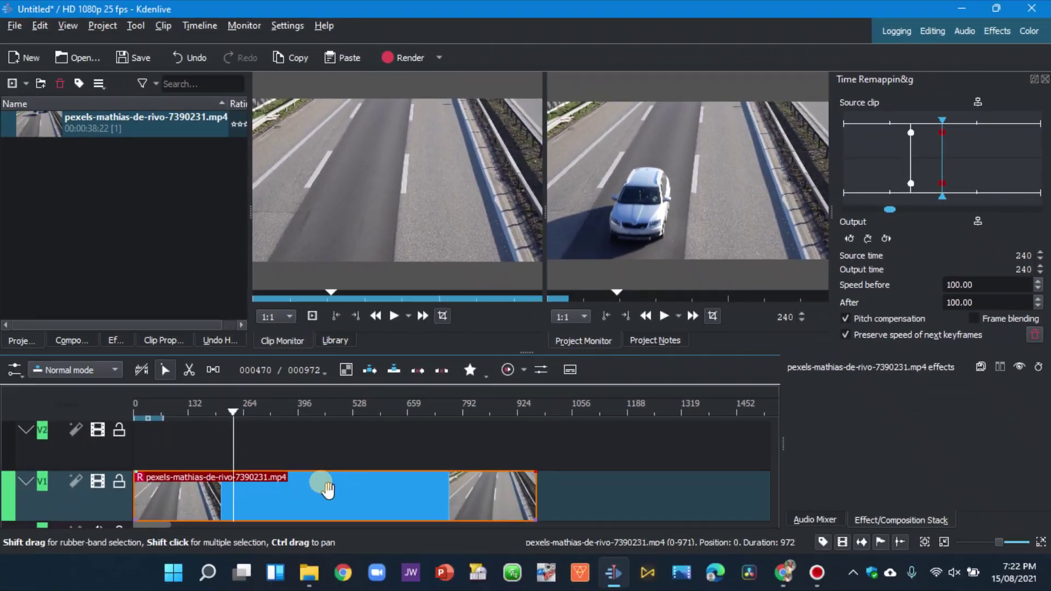
right_click(41, 588)
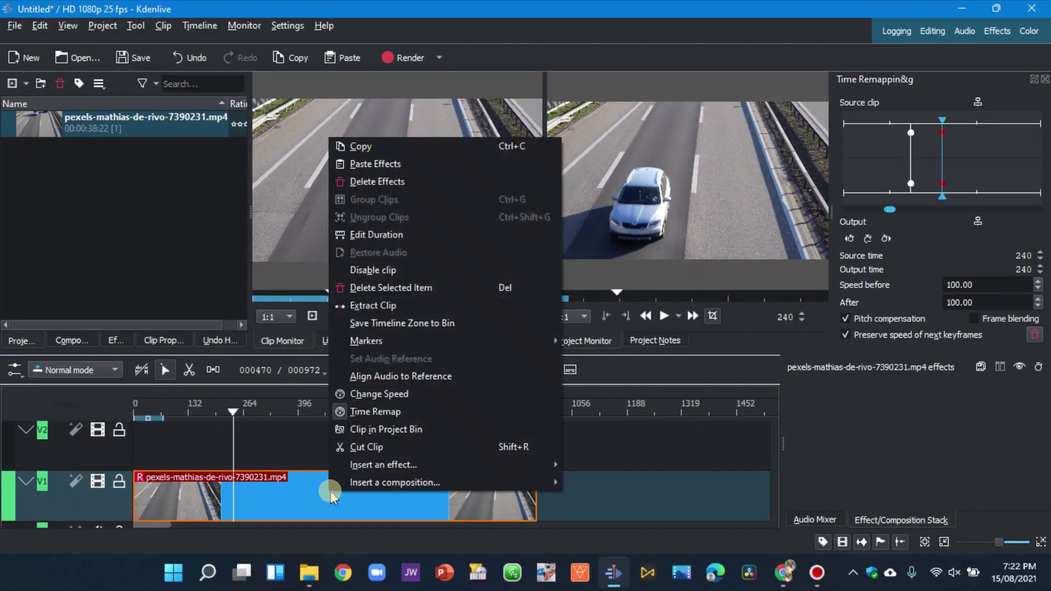
left_click(381, 393)
left_click_drag(514, 214, 445, 191)
scroll(438, 187, "up", 5)
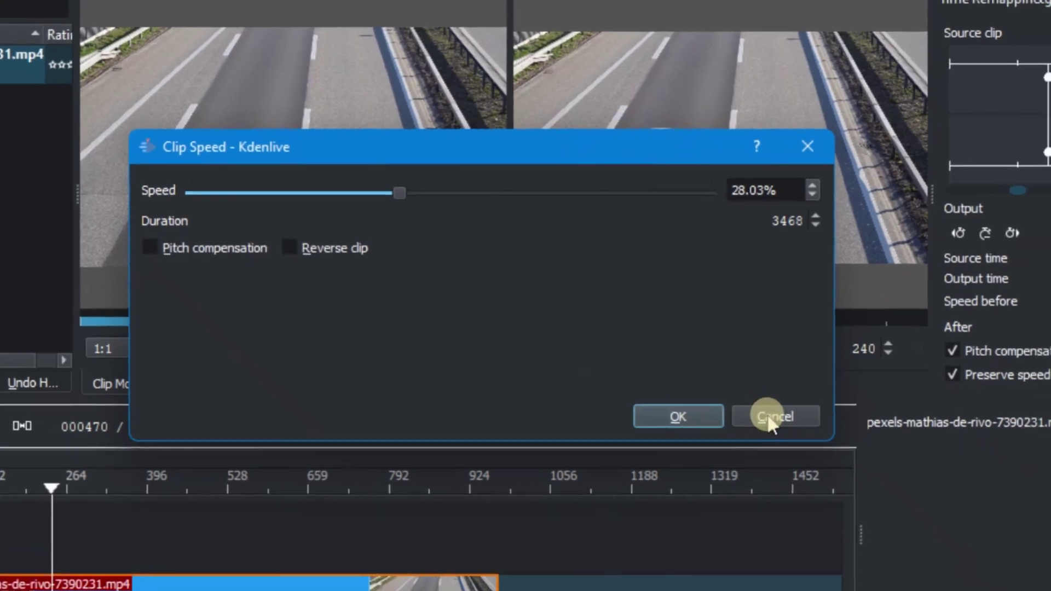
left_click(770, 419)
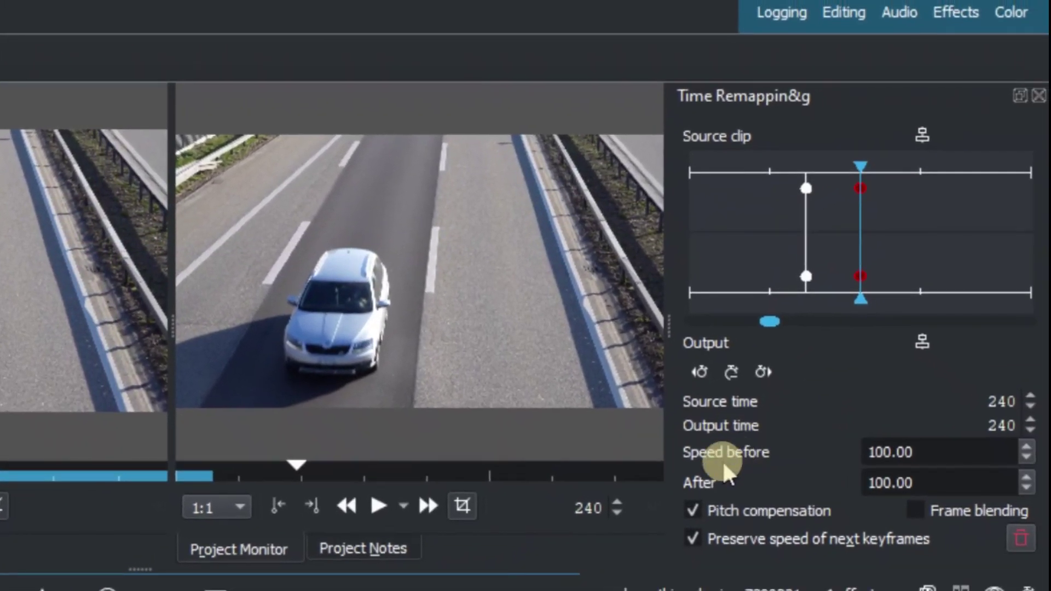
Give the frame-240 keyframe a Speed before of 20%, then select the lower output keyframe
left_click_drag(926, 443, 870, 442)
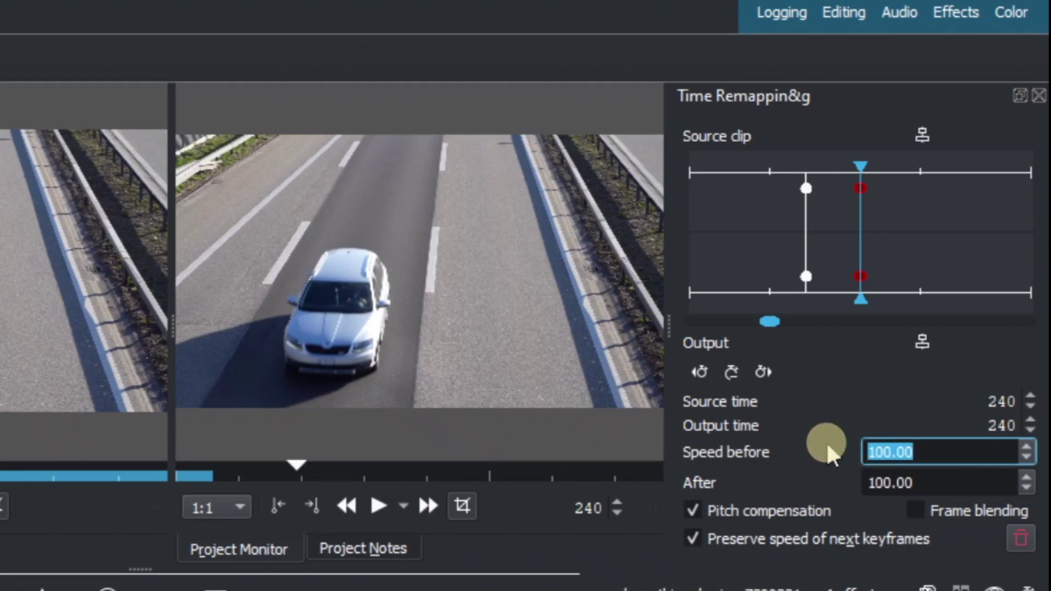
type("20")
key("Return")
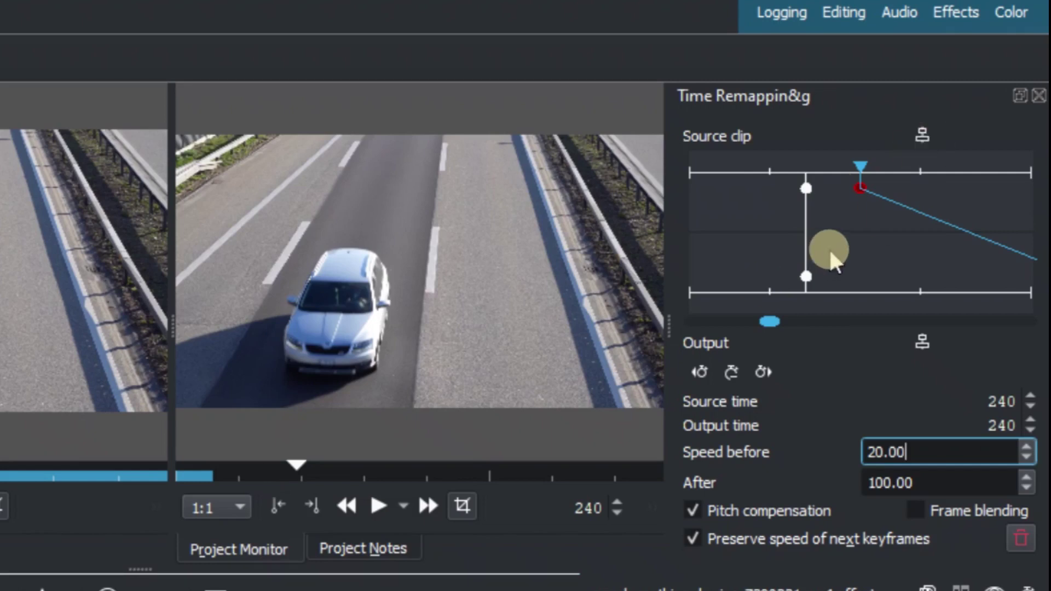
scroll(831, 261, "down", 3)
scroll(833, 258, "down", 3)
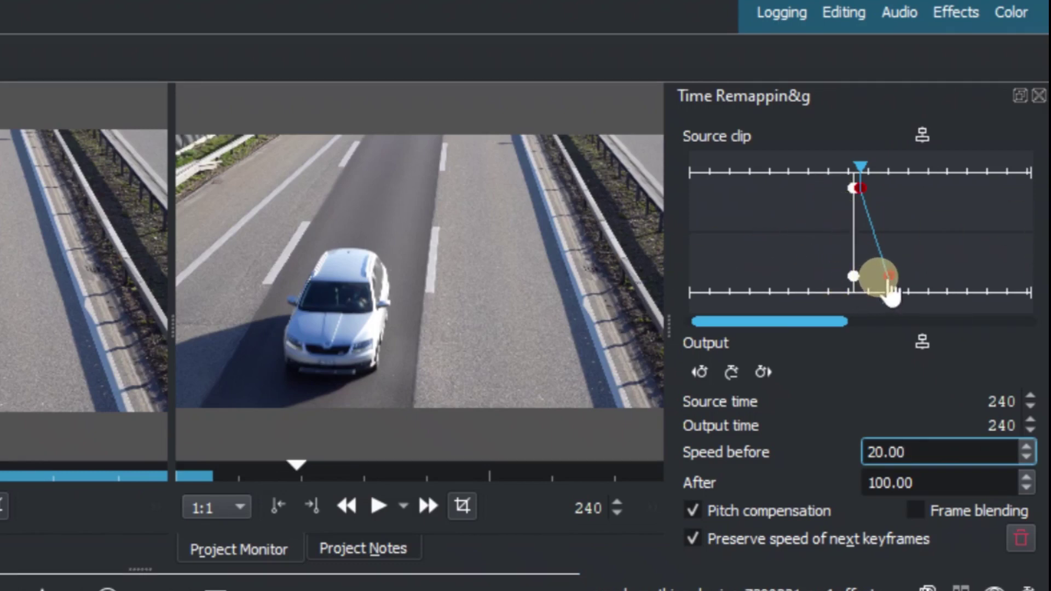
left_click(889, 277)
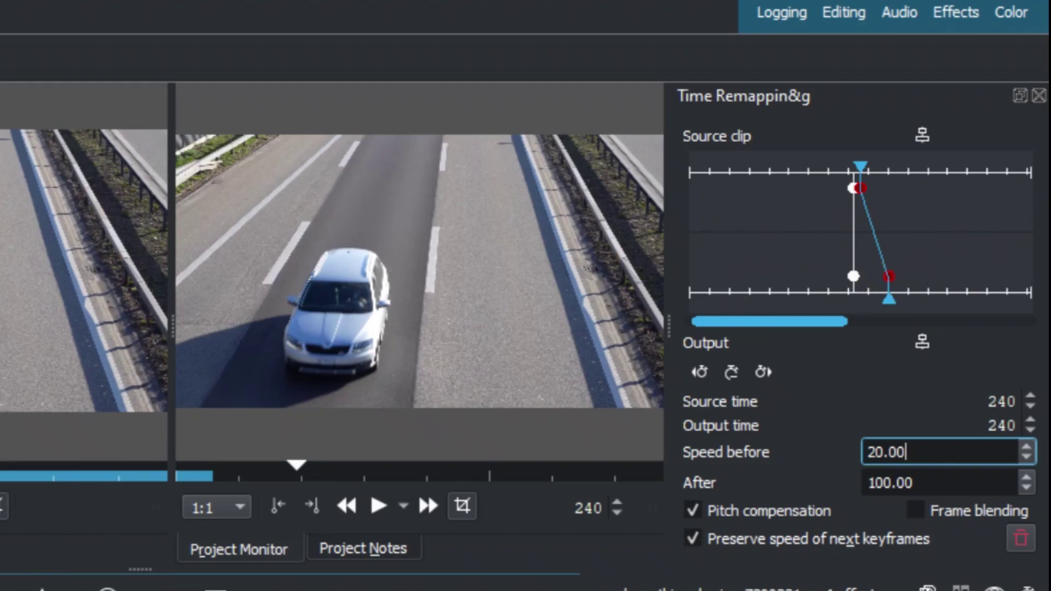
key("Return")
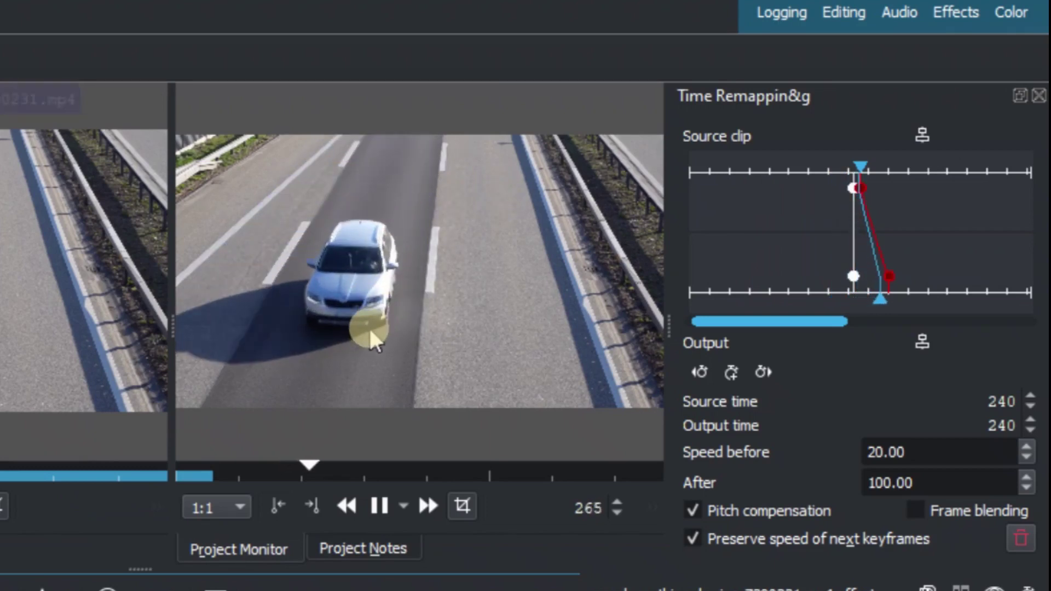
key("space")
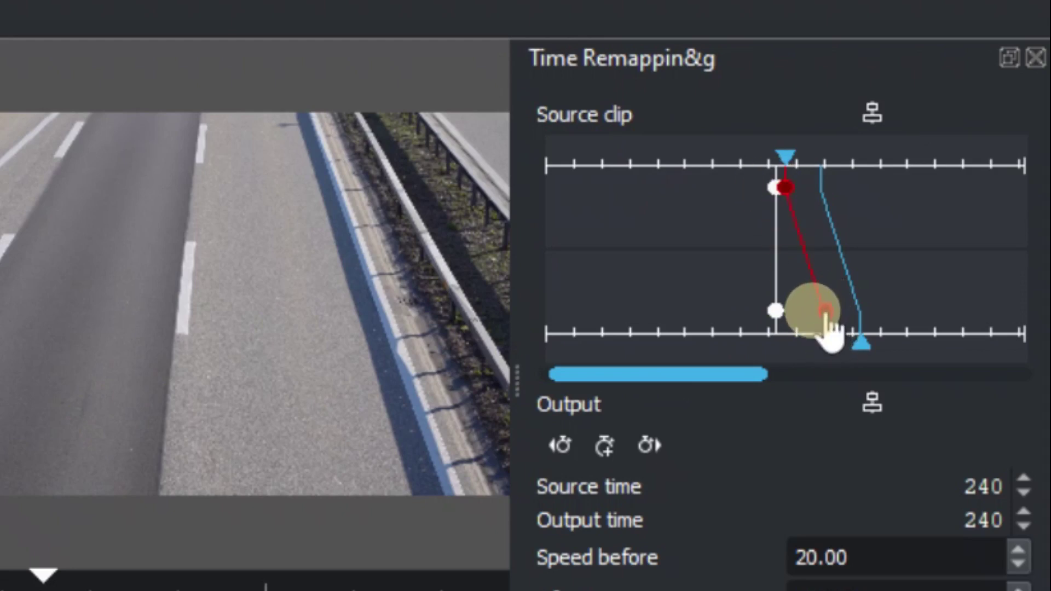
Move the lower output keyframe to output frame 160, giving 150% speed before it
mouse_move(826, 326)
left_mouse_down()
mouse_move(709, 325)
mouse_move(697, 335)
left_mouse_up()
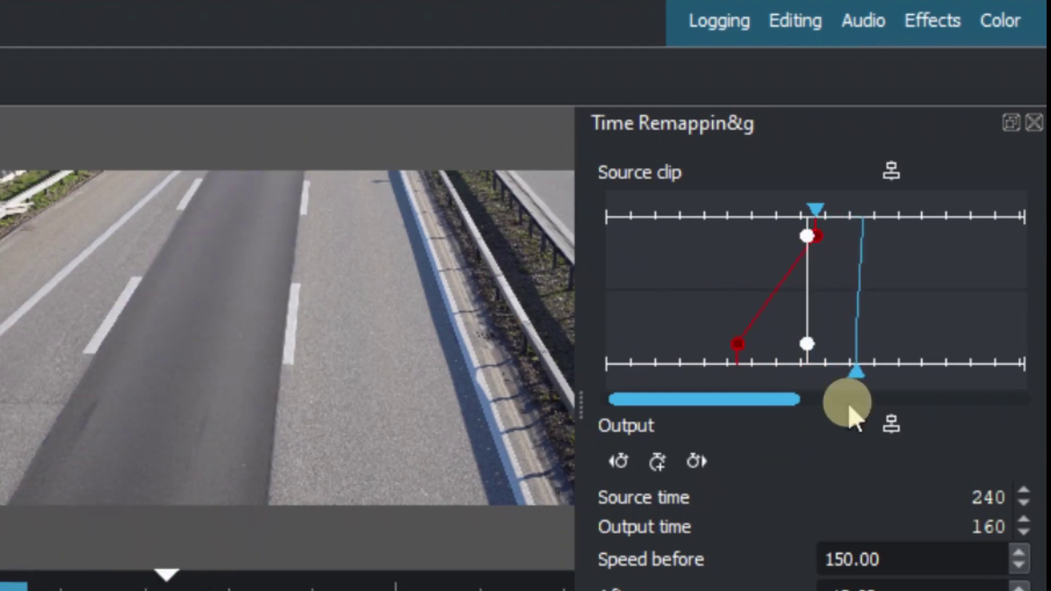
mouse_move(489, 520)
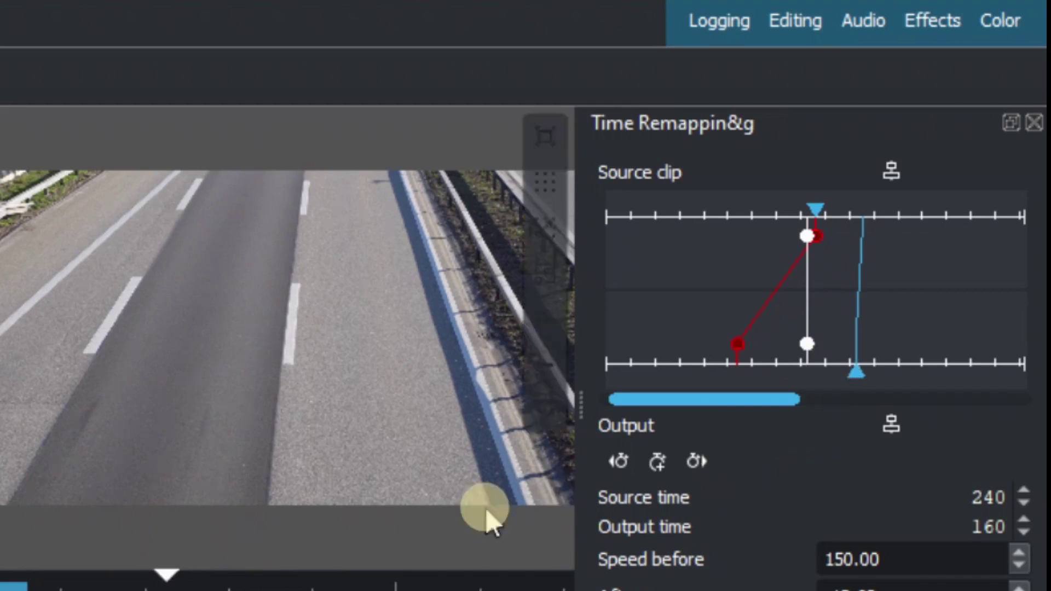